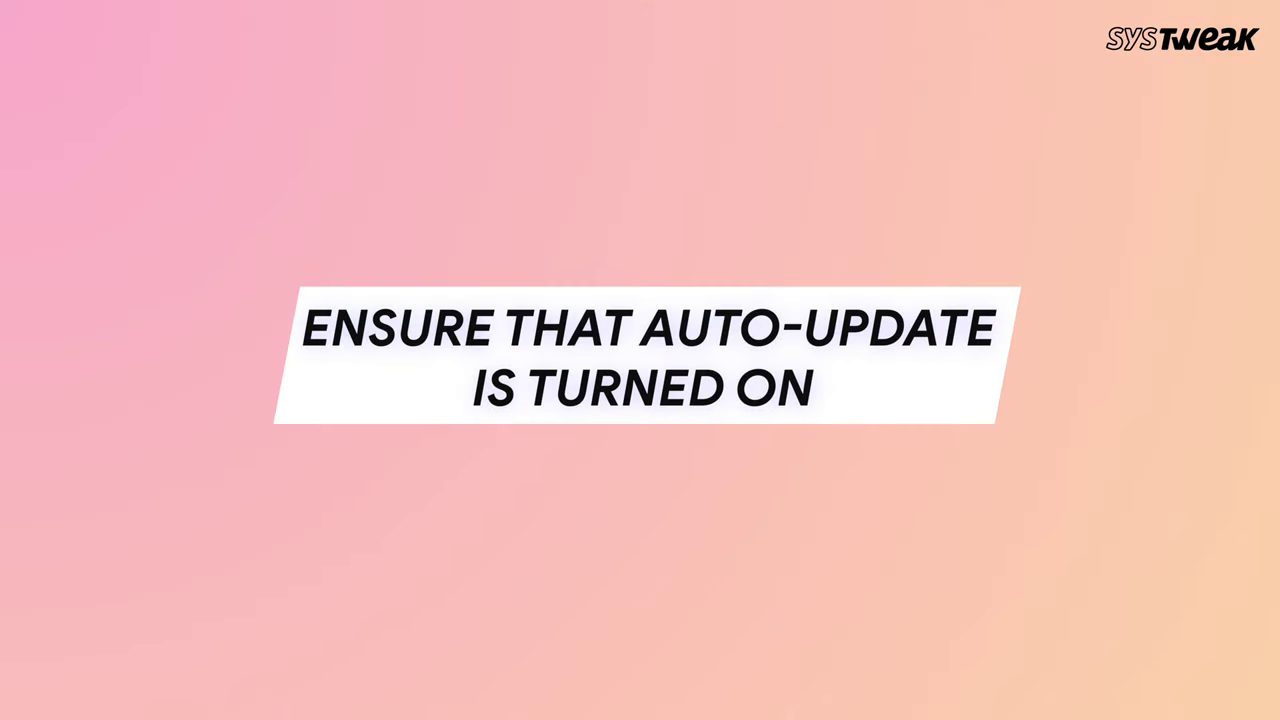
Open System Preferences and check Software Update for available updates.
left_click(36, 16)
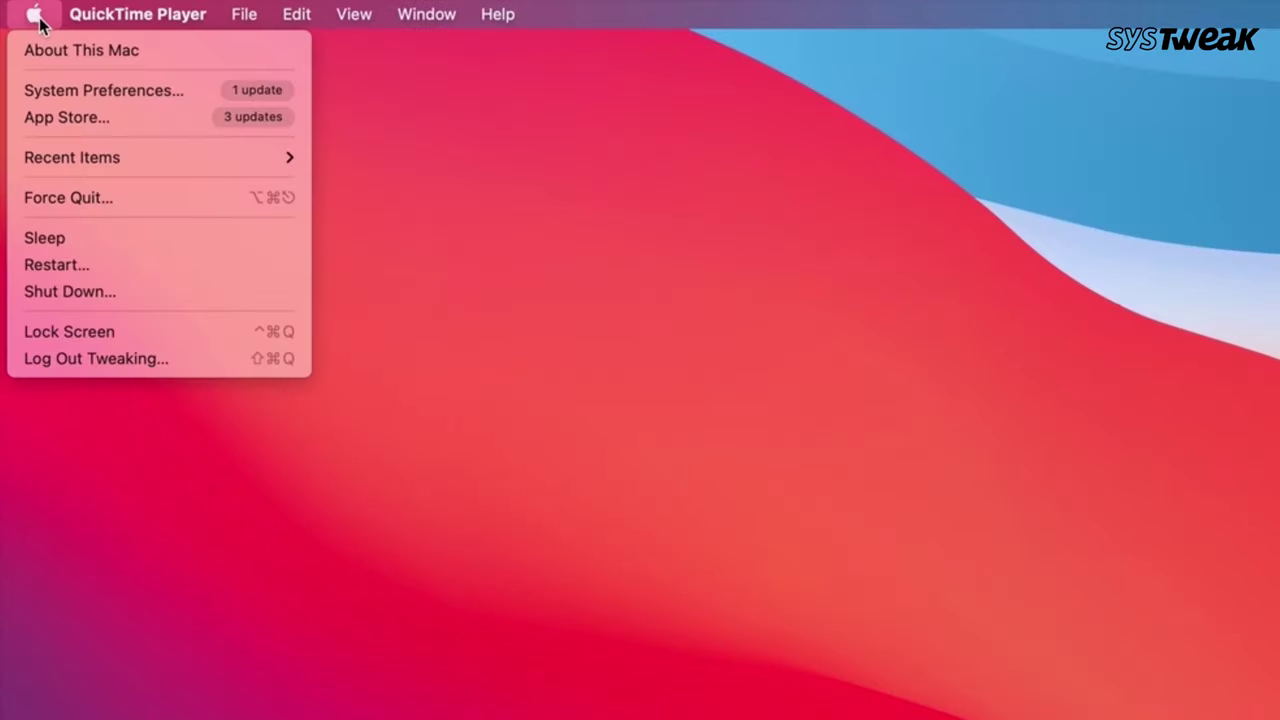
left_click(71, 90)
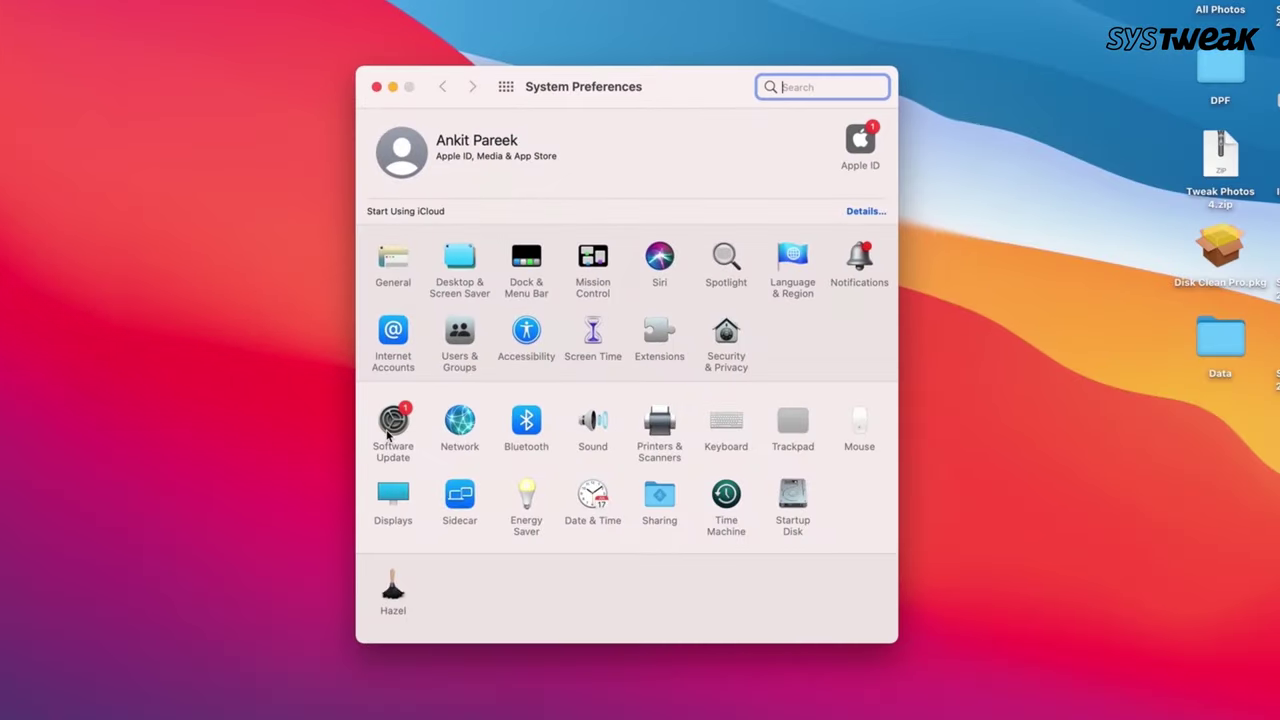
left_click(393, 420)
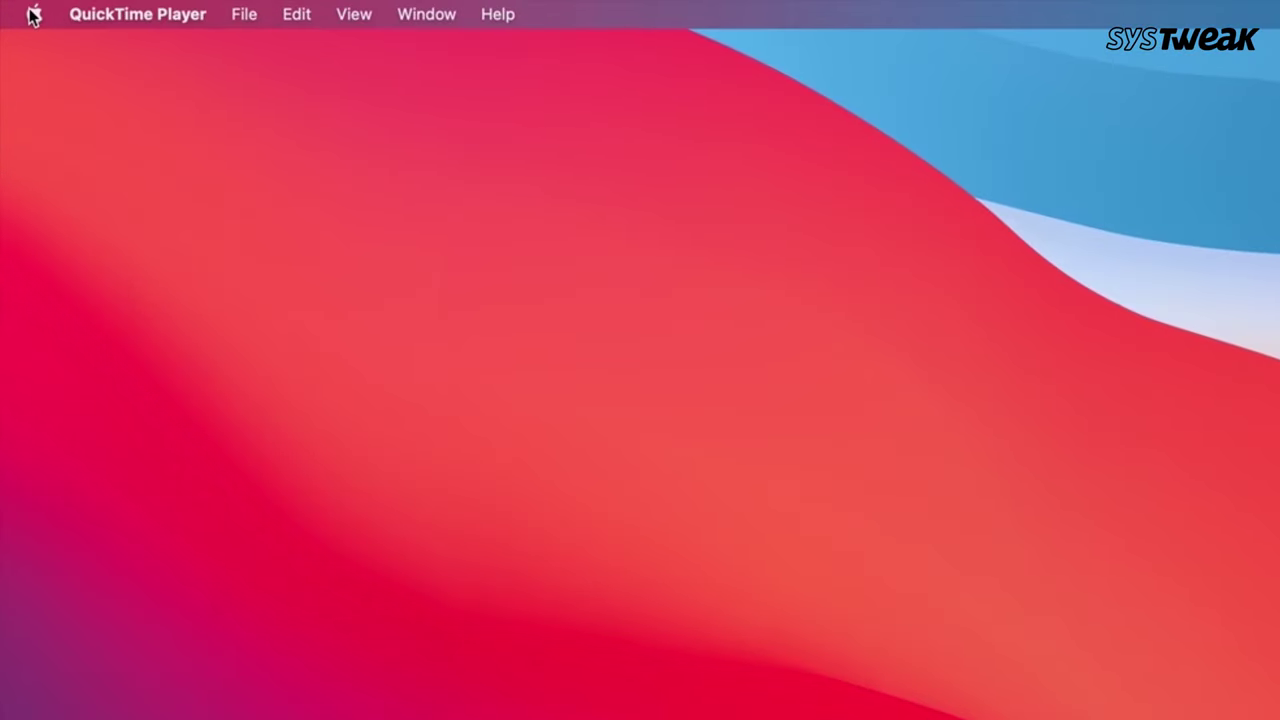
Review free space on the osx1014, BOOTCAMP and MacOSX drives in About This Mac, then open storage management.
left_click(33, 14)
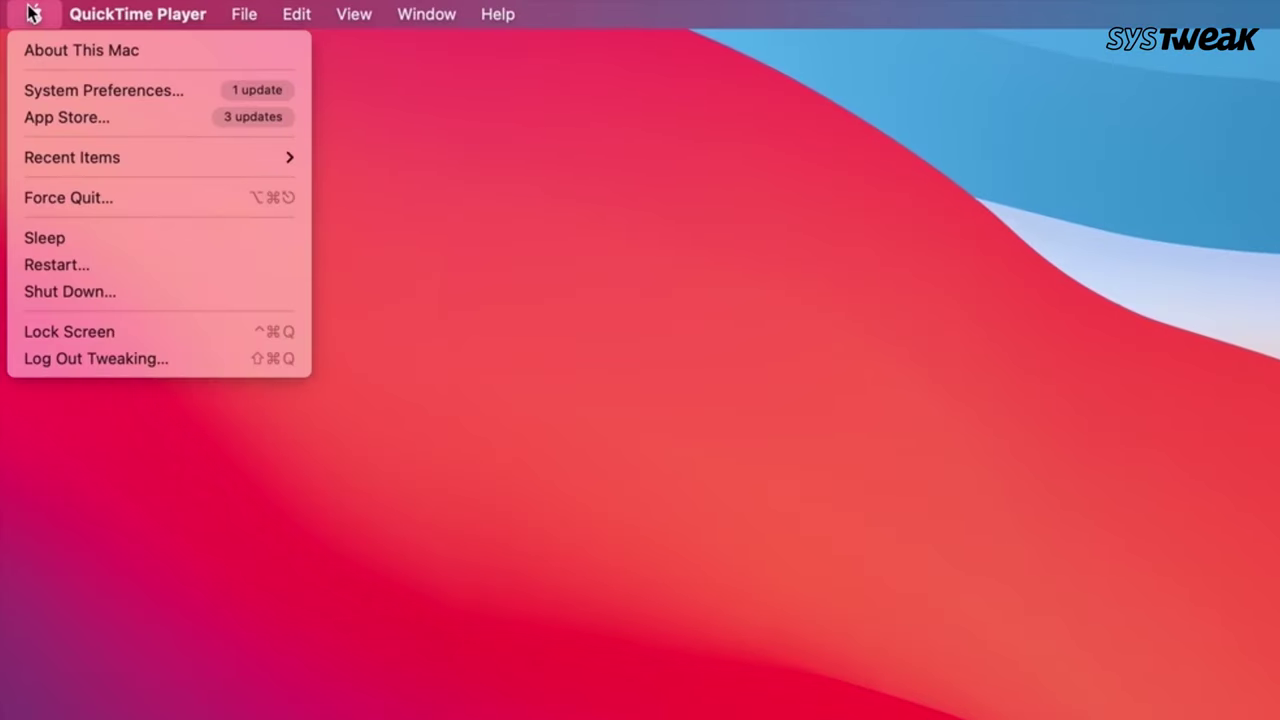
left_click(51, 50)
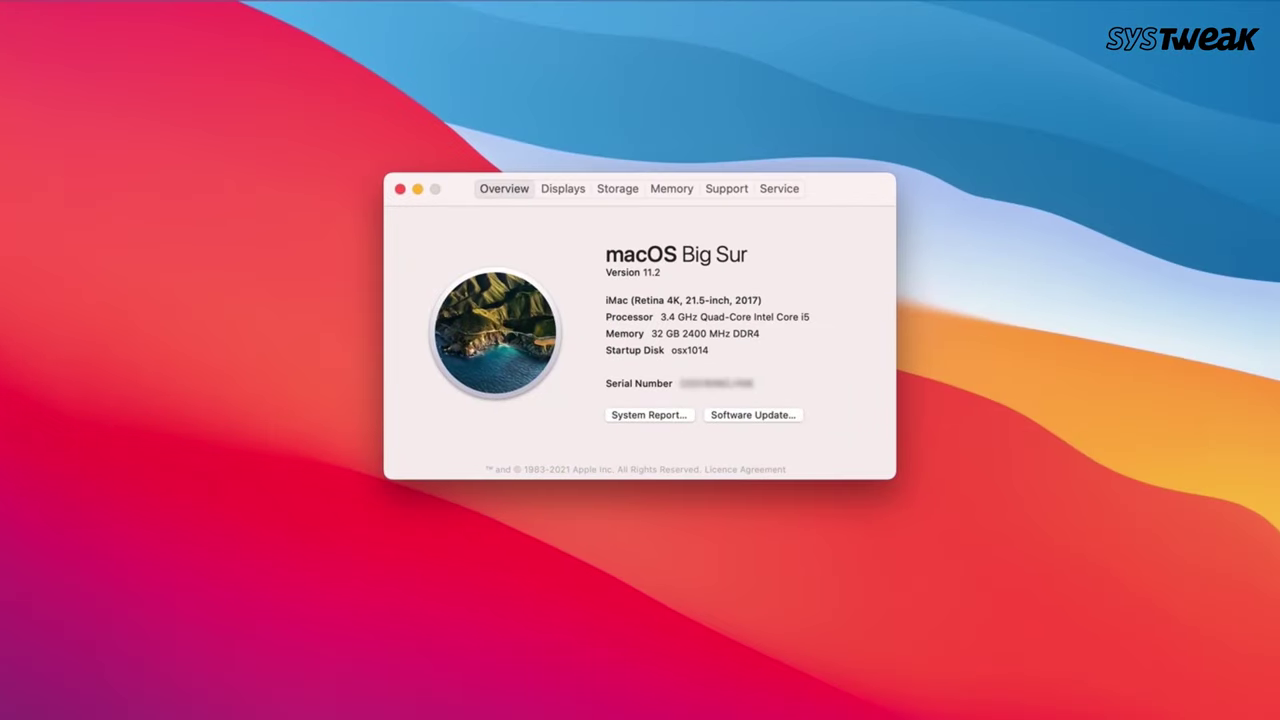
left_click(614, 188)
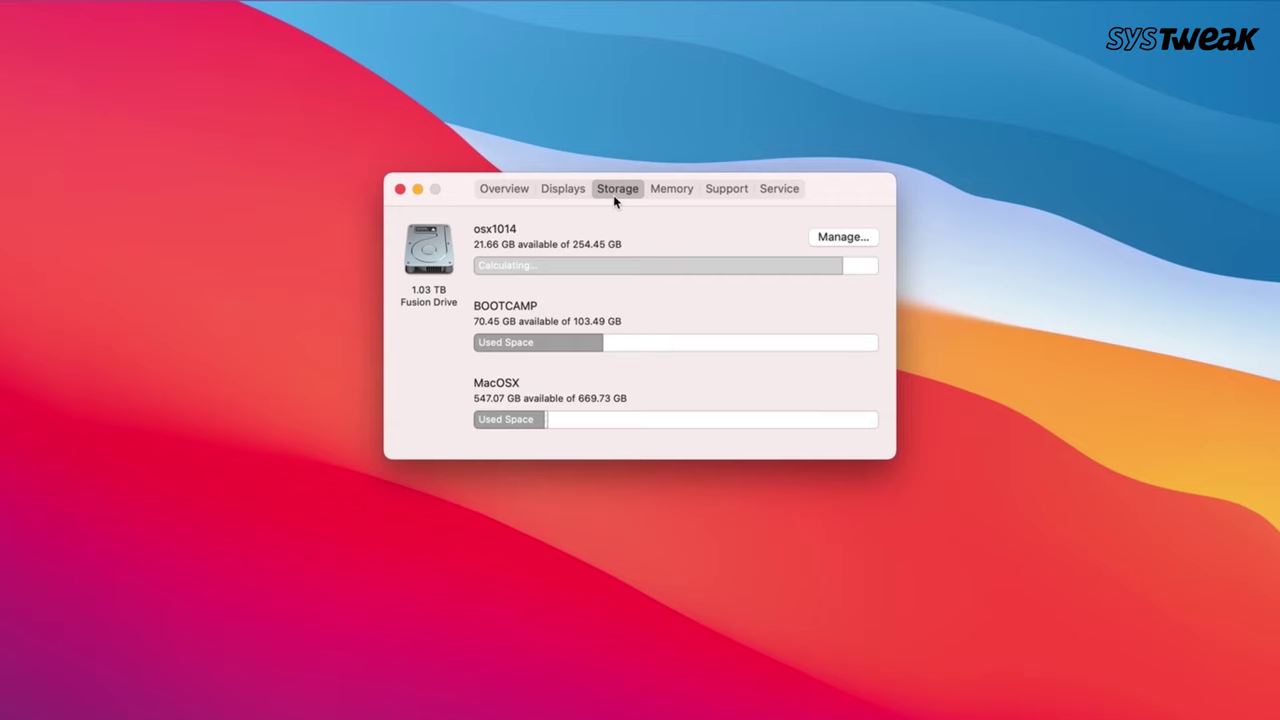
mouse_move(598, 341)
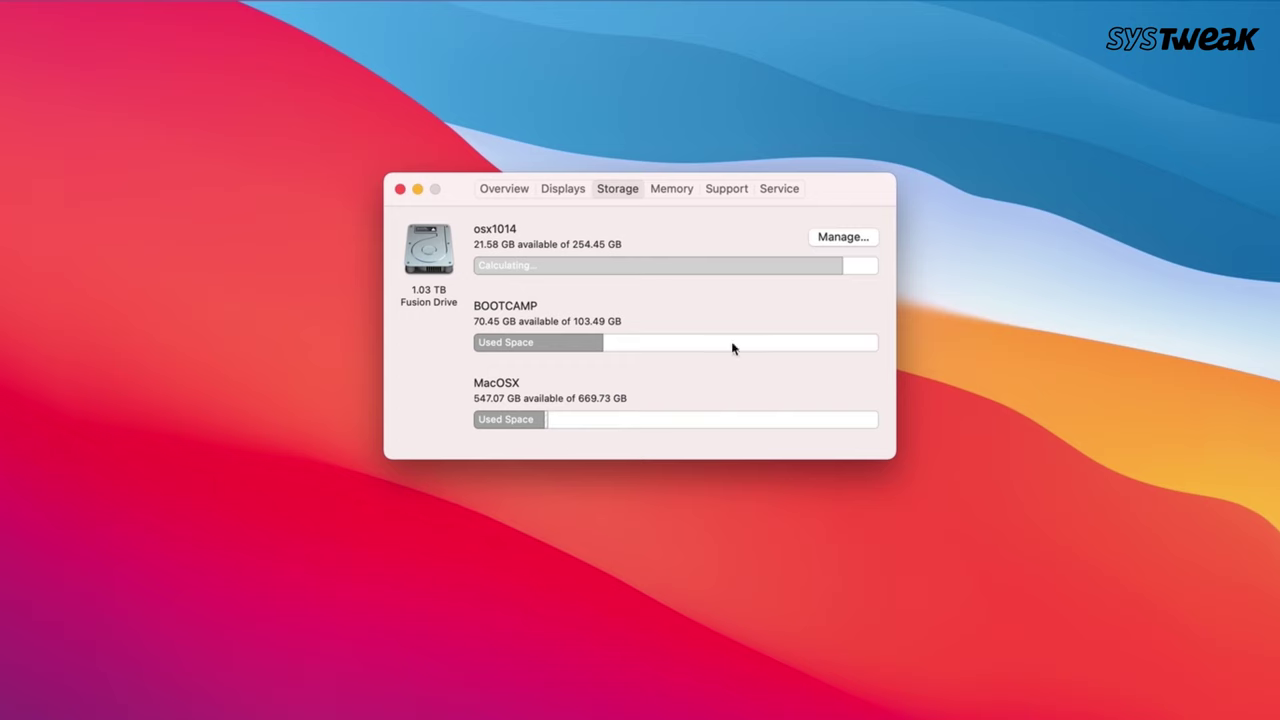
left_click(840, 238)
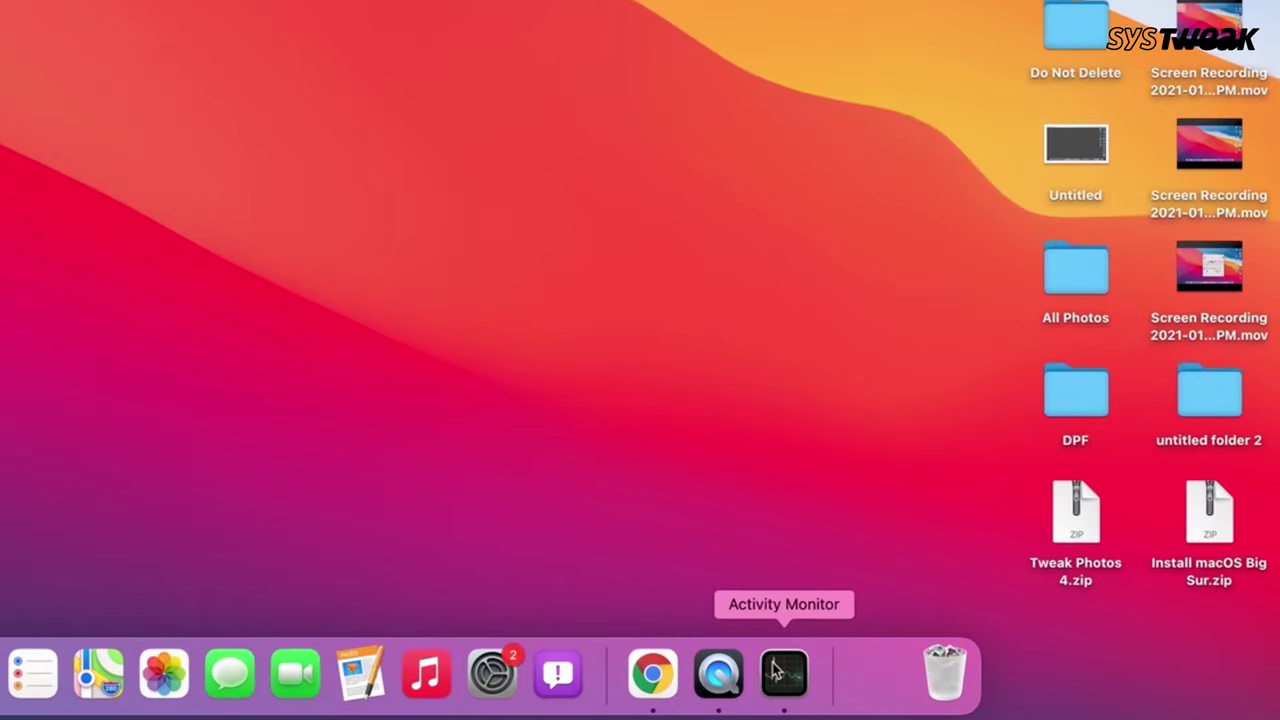
Select Google Chrome in Activity Monitor's process list and confirm quitting it.
left_click(851, 677)
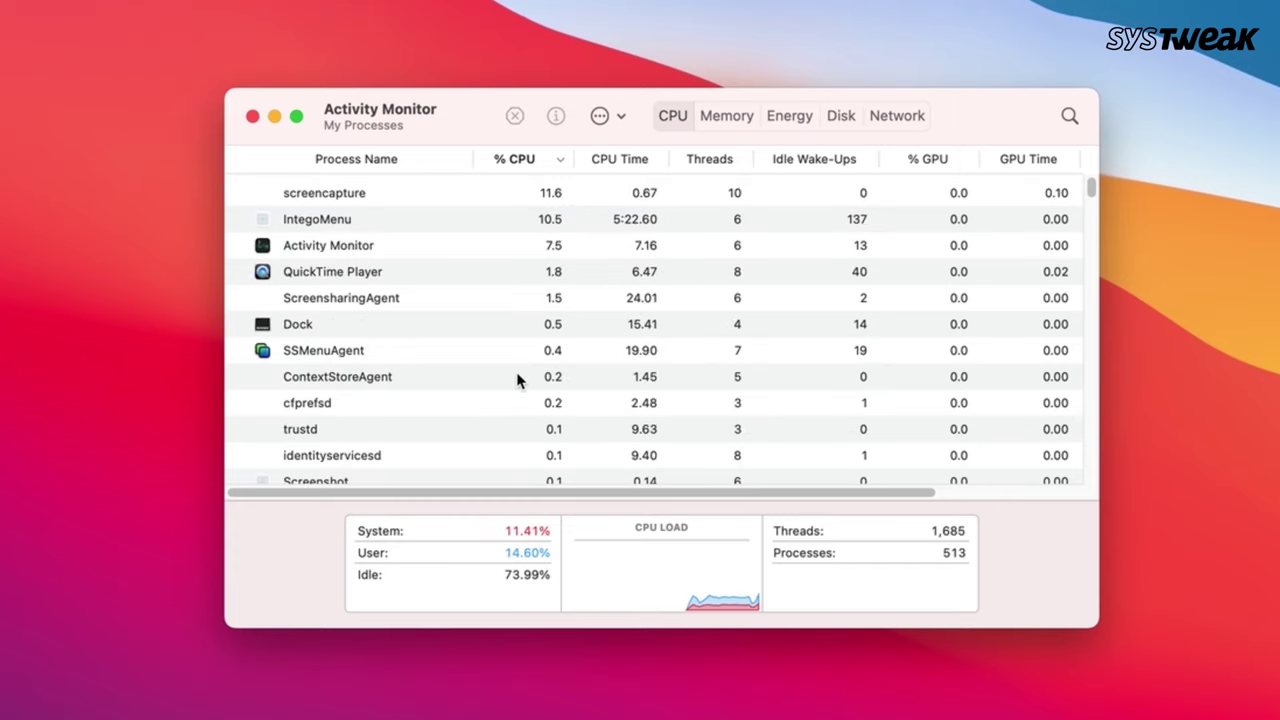
scroll(518, 380, "down", 5)
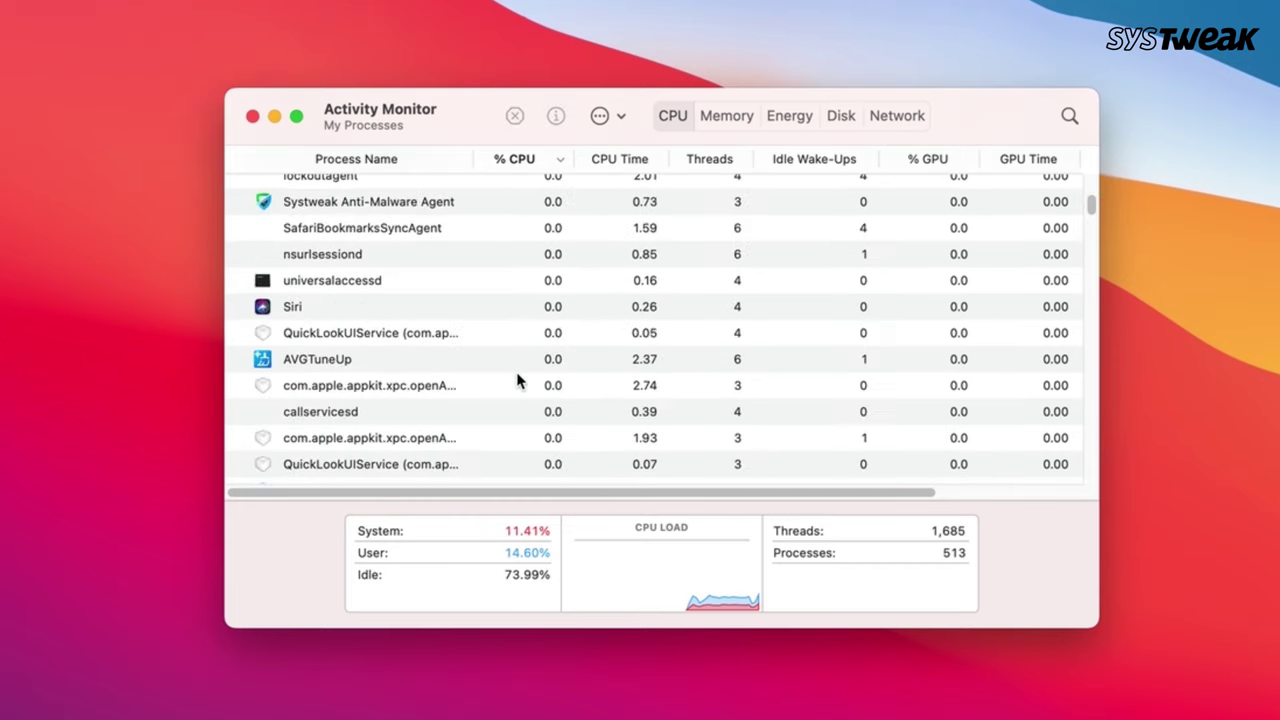
scroll(434, 367, "up", 5)
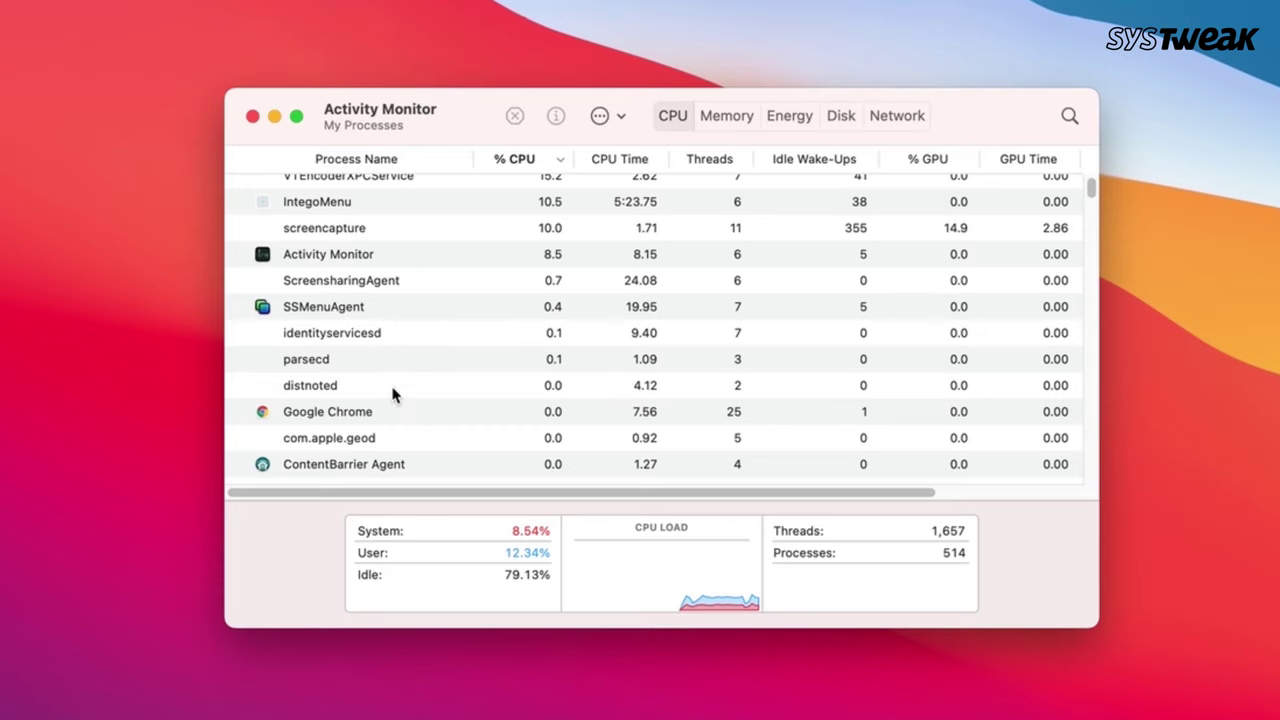
left_click(380, 411)
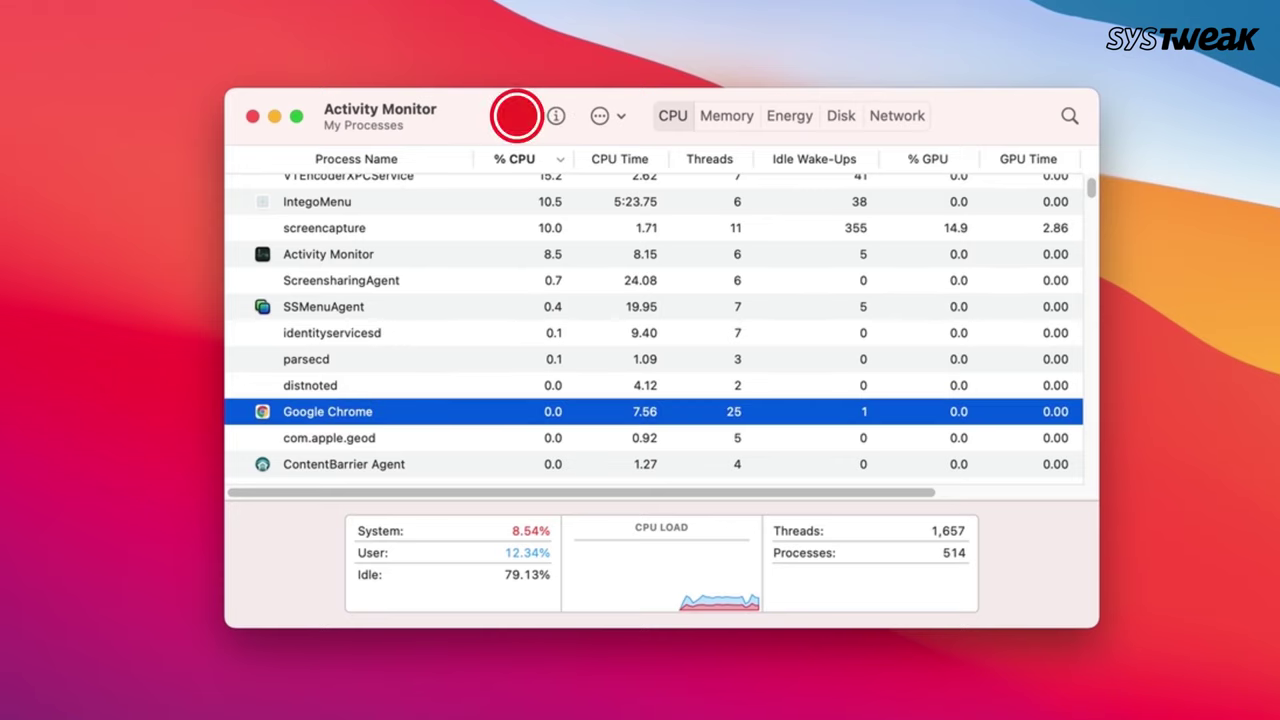
left_click(516, 116)
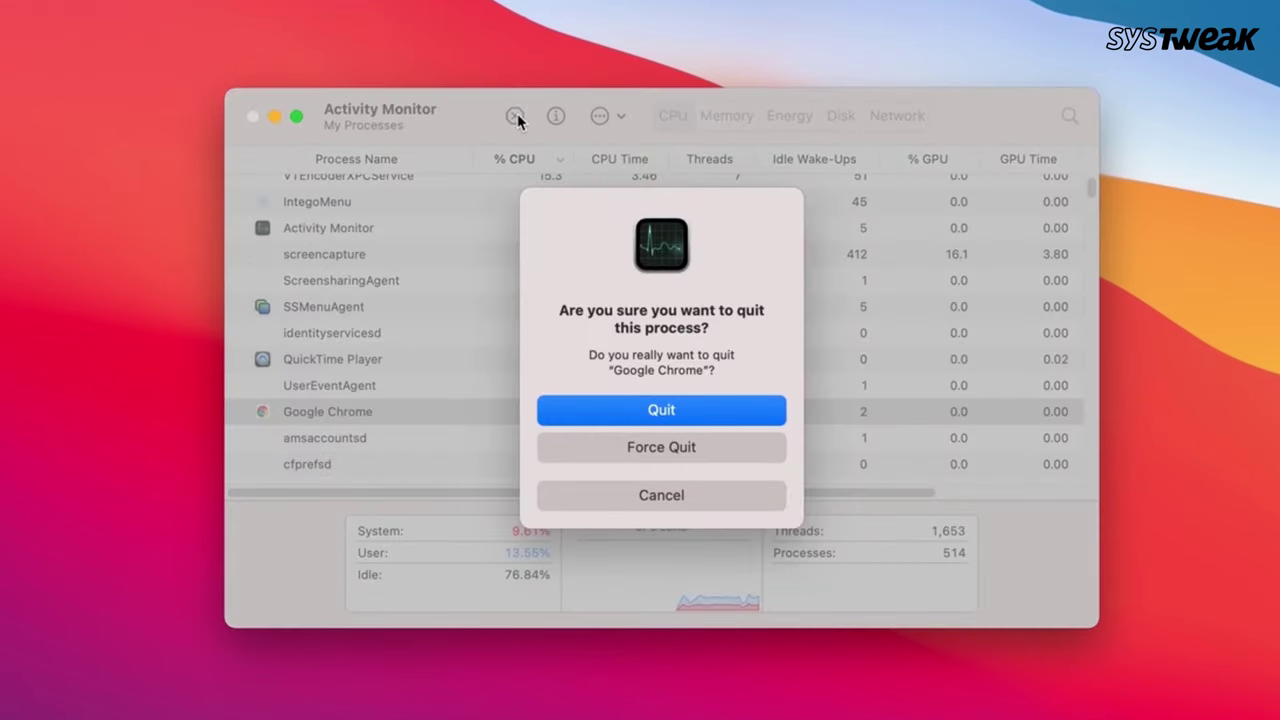
left_click(684, 412)
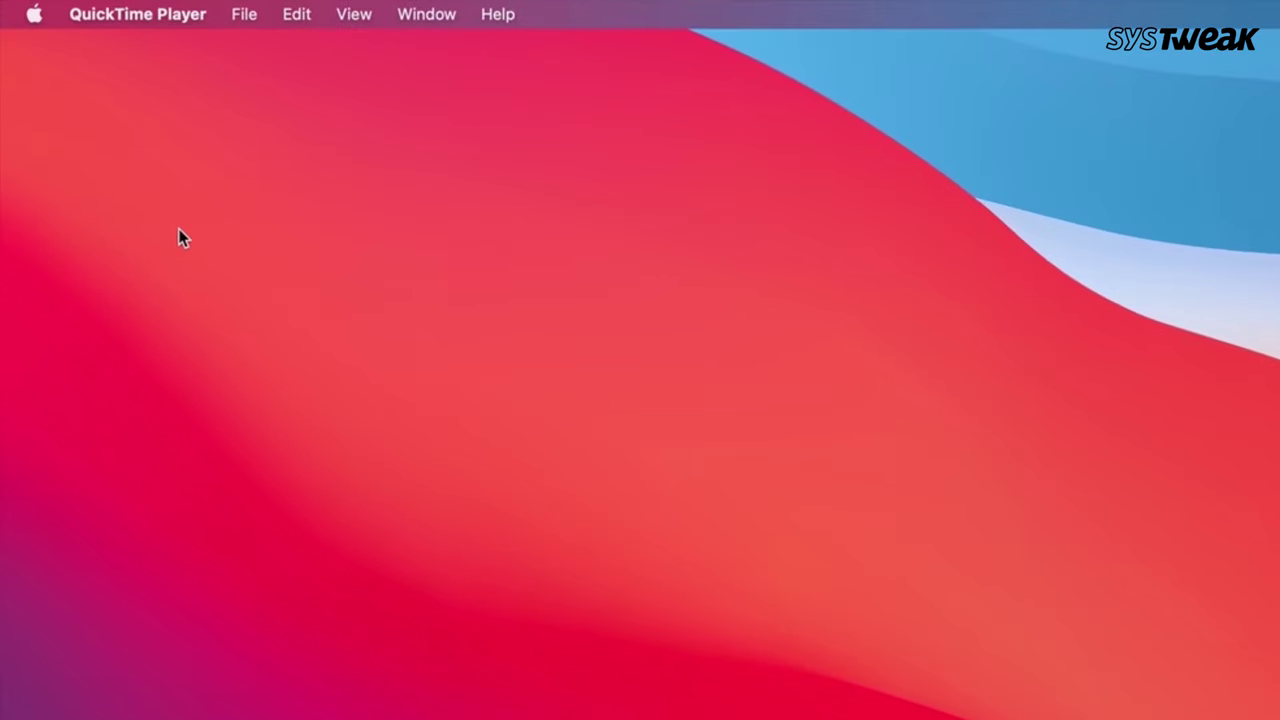
In Users & Groups login items, tick Hide for Systweak Anti-Malware and remove it from the list.
left_click(34, 14)
left_click(68, 90)
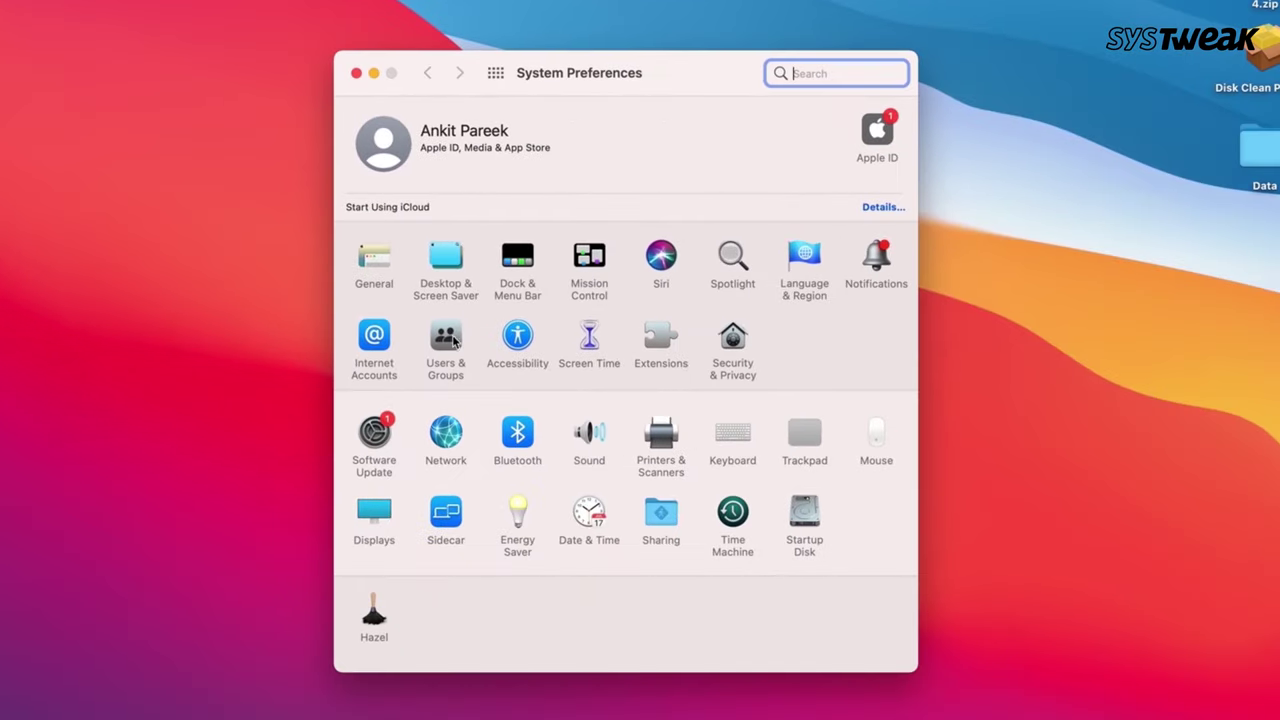
left_click(452, 344)
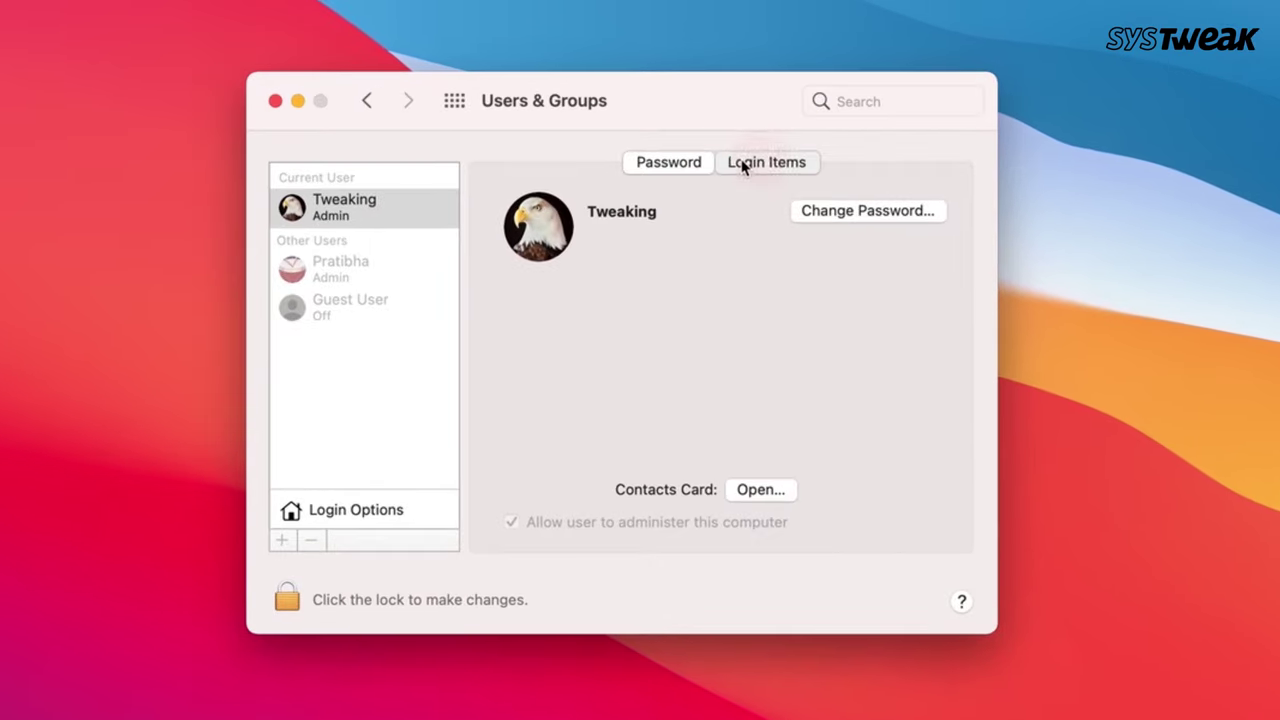
left_click(721, 124)
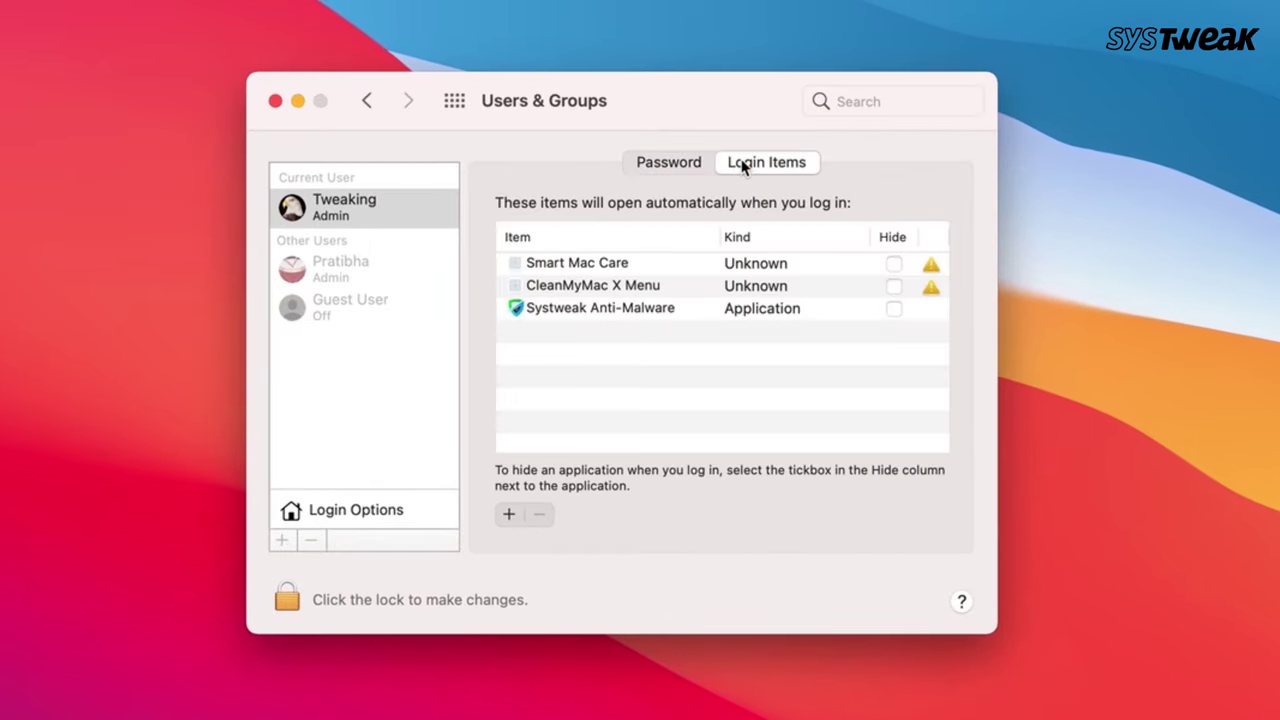
left_click(893, 310)
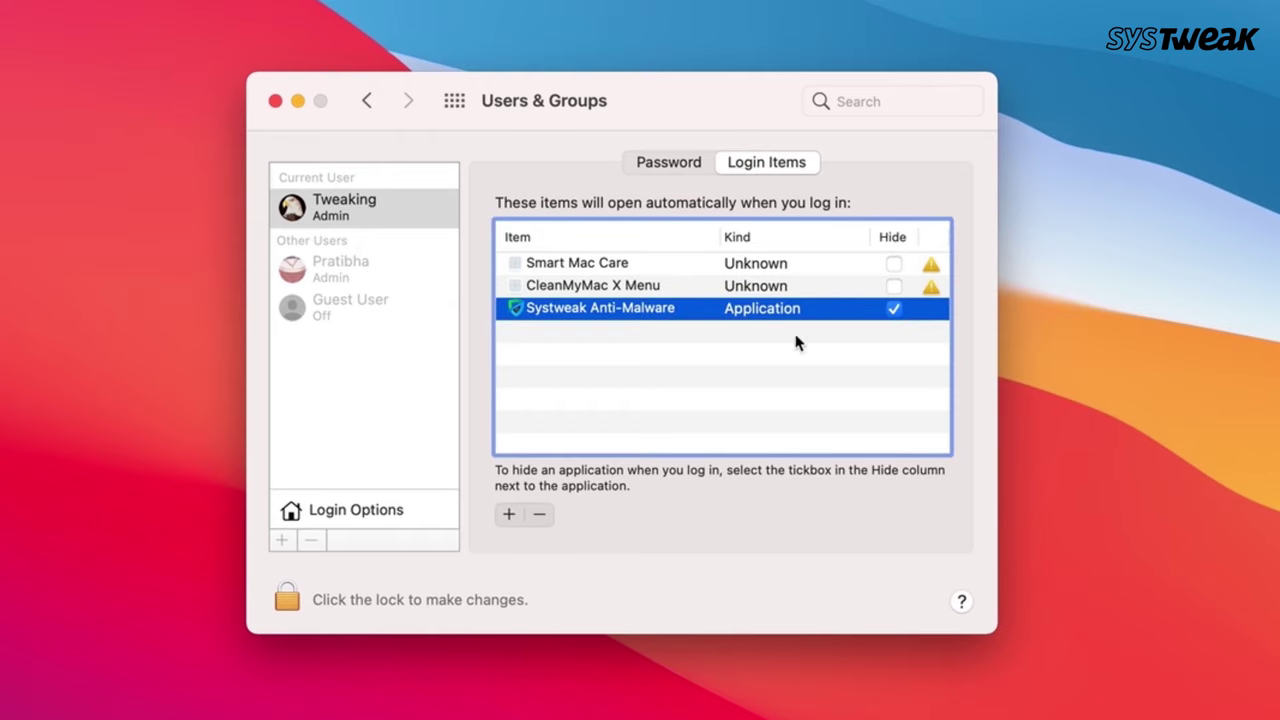
left_click(540, 515)
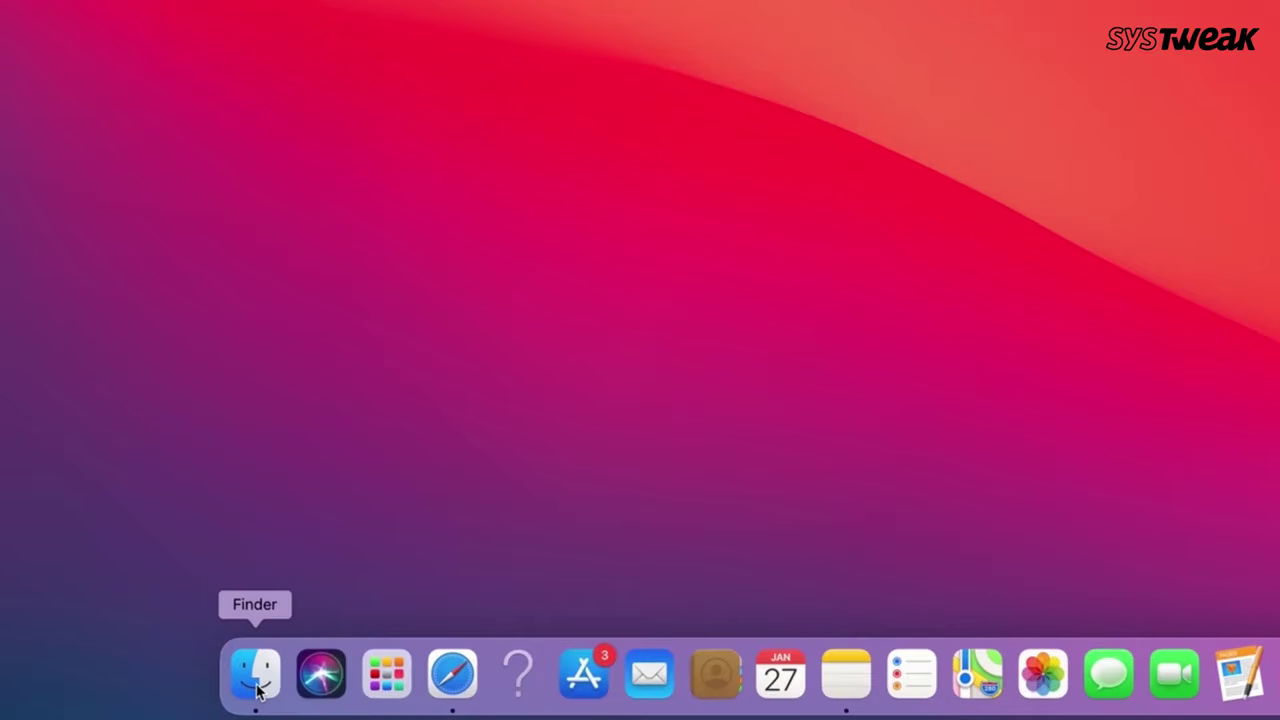
In Finder, navigate to the MacOSX volume's Library > Caches folder.
left_click(257, 688)
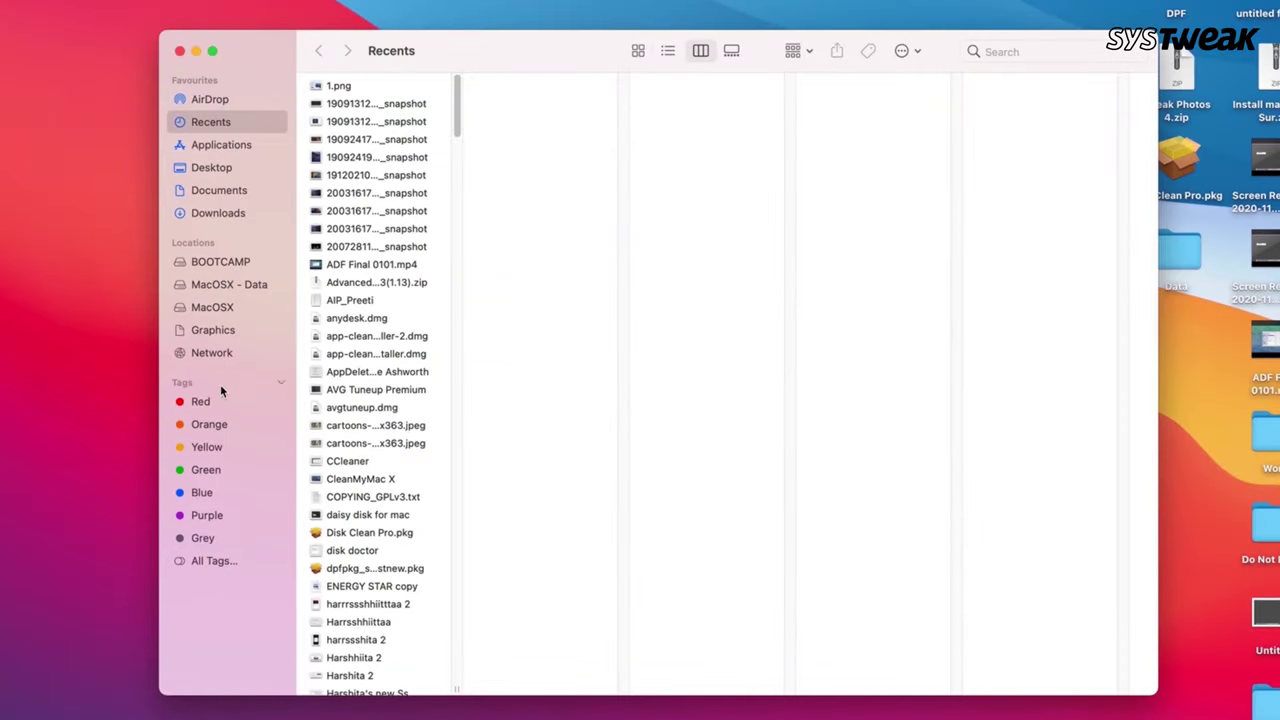
left_click(224, 308)
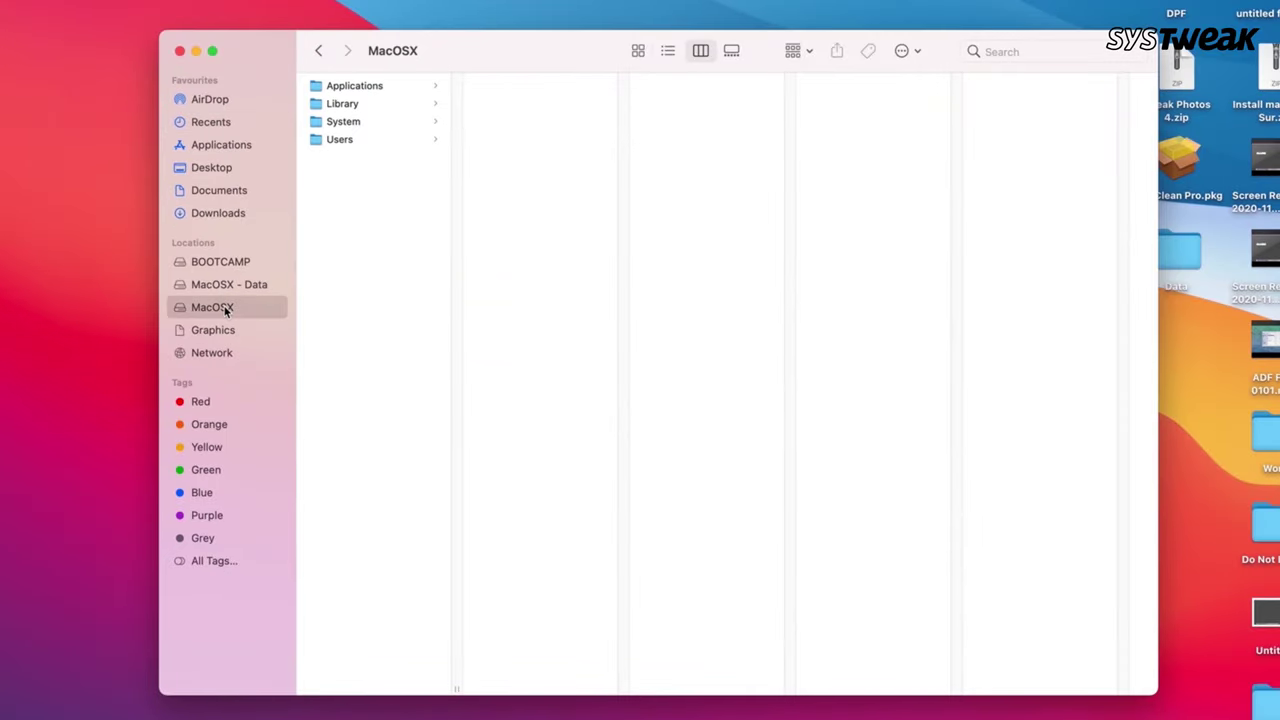
left_click(341, 105)
left_click(534, 160)
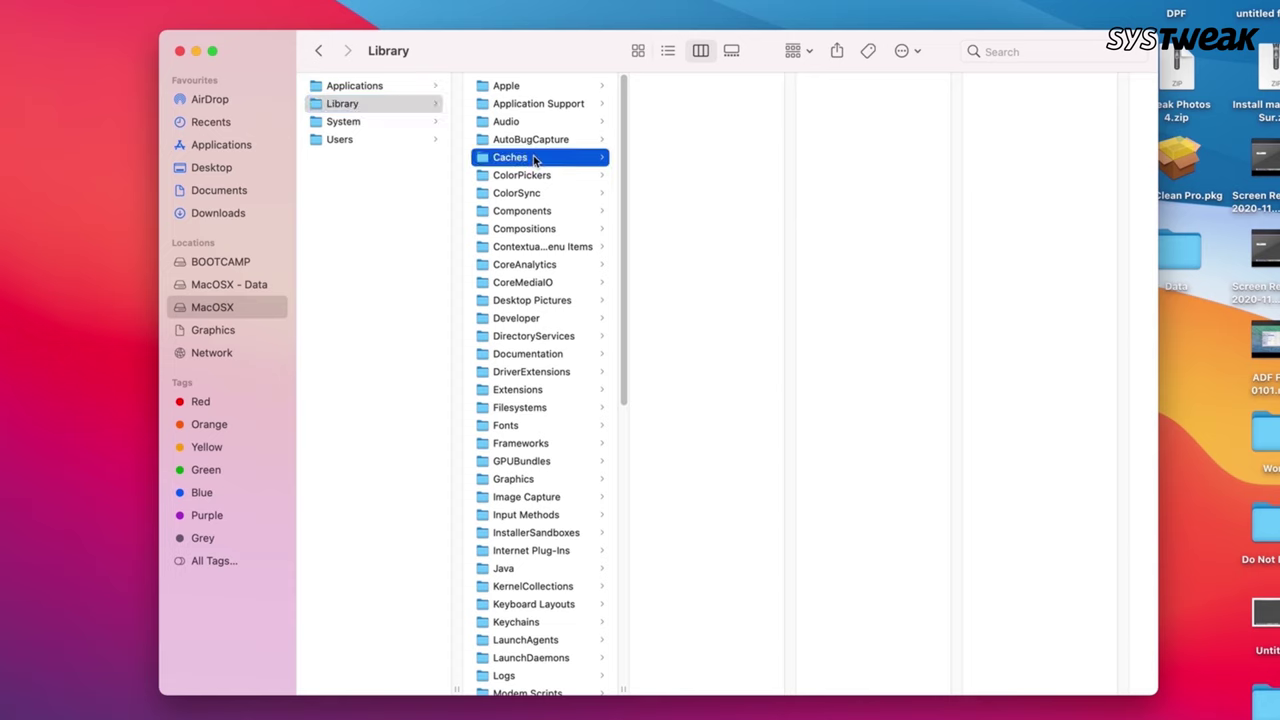
Move all six Caches folders to the Bin, authorising with the account password.
left_click_drag(712, 221, 677, 89)
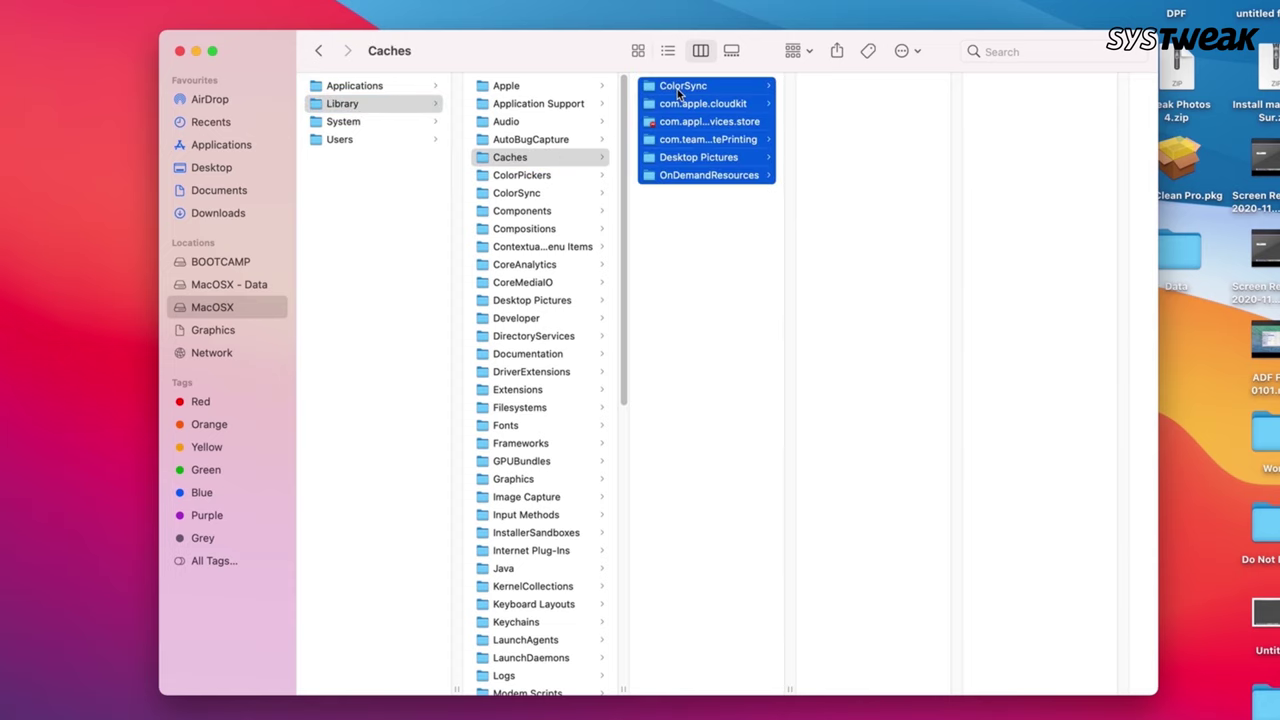
right_click(677, 89)
left_click(717, 143)
type("tw")
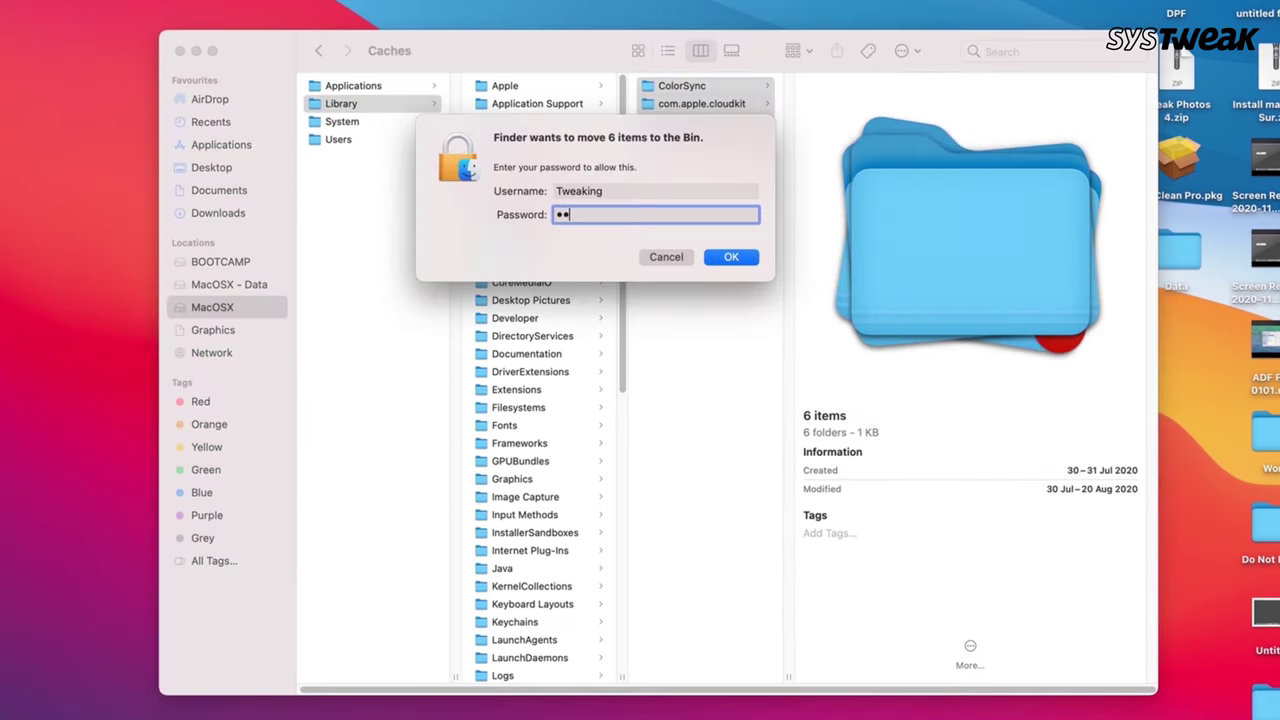
left_click(735, 260)
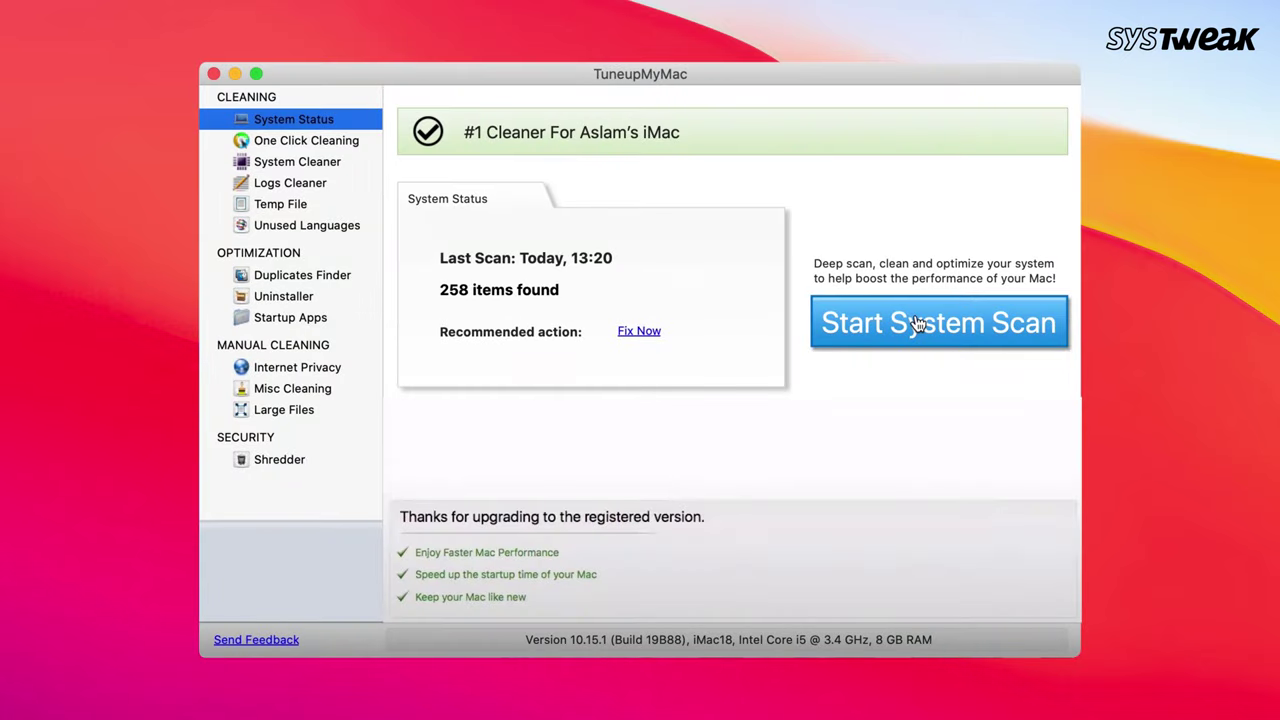
Run the system scan (258 items), review System Cleaner results and rescan Logs Cleaner.
left_click(916, 320)
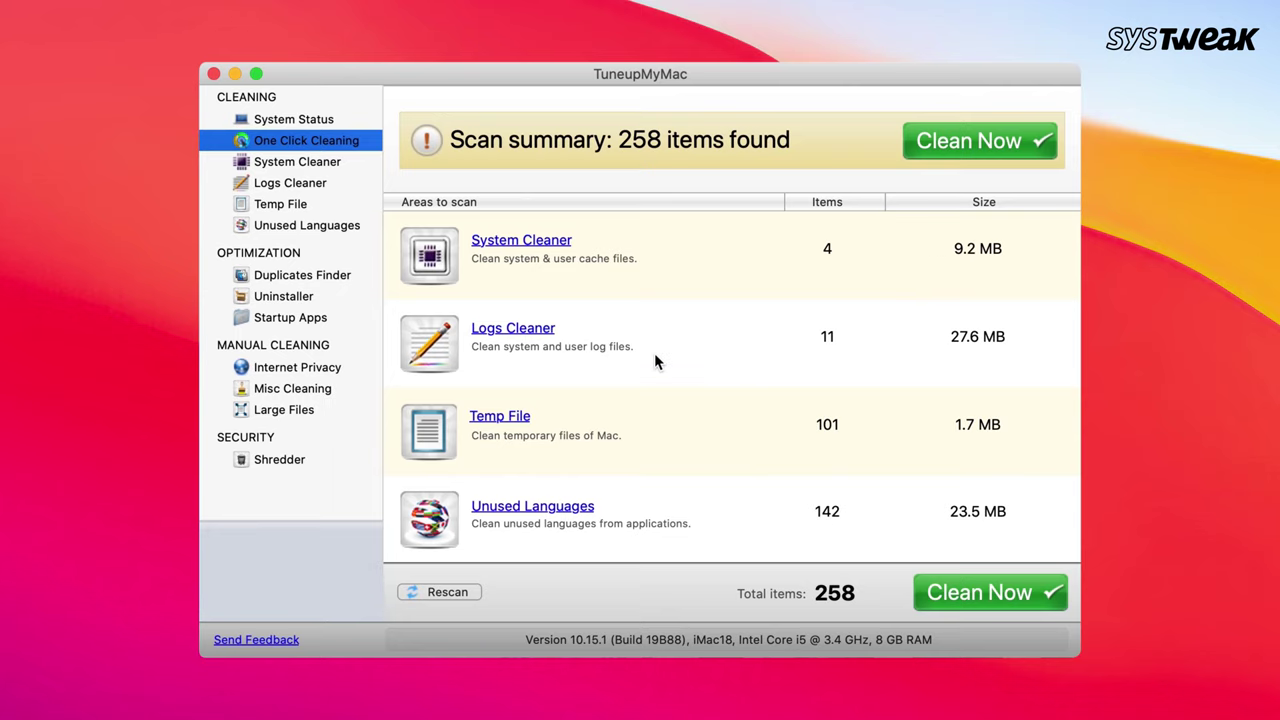
left_click(298, 168)
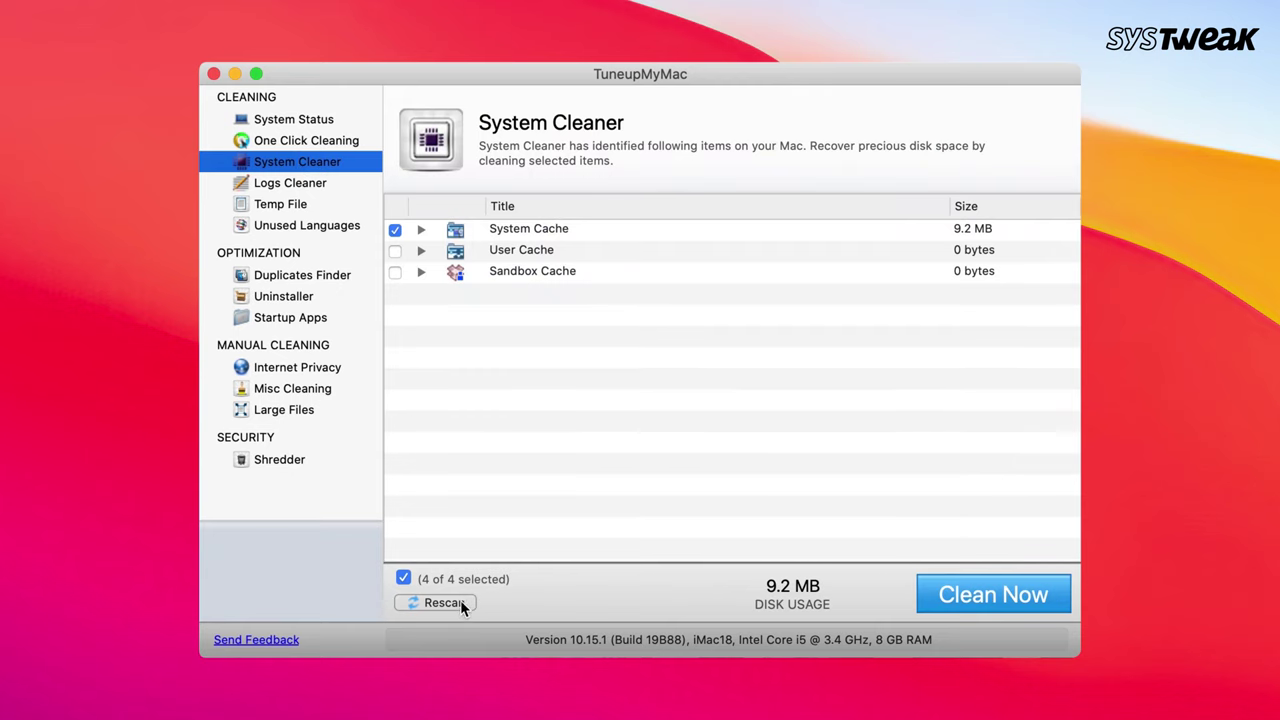
left_click(312, 183)
left_click(449, 606)
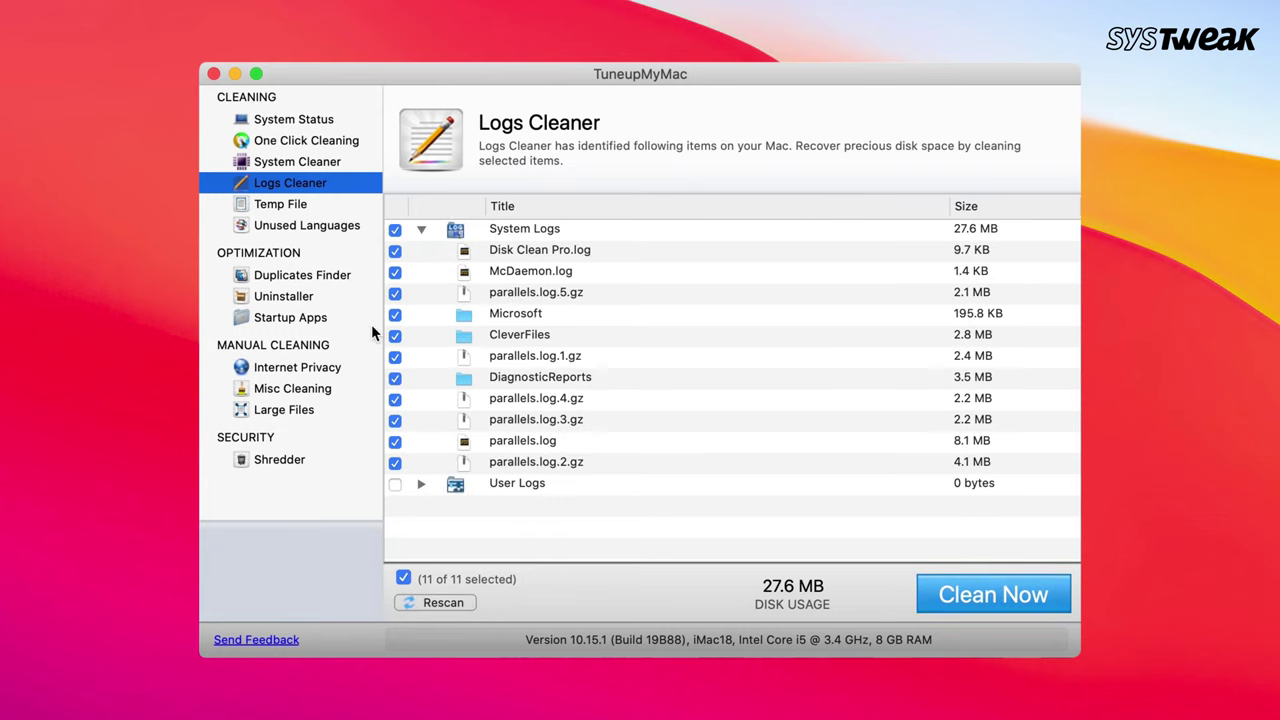
Rescan temporary files, start Duplicates Finder, and scan installed apps in Uninstaller.
left_click(304, 206)
left_click(447, 601)
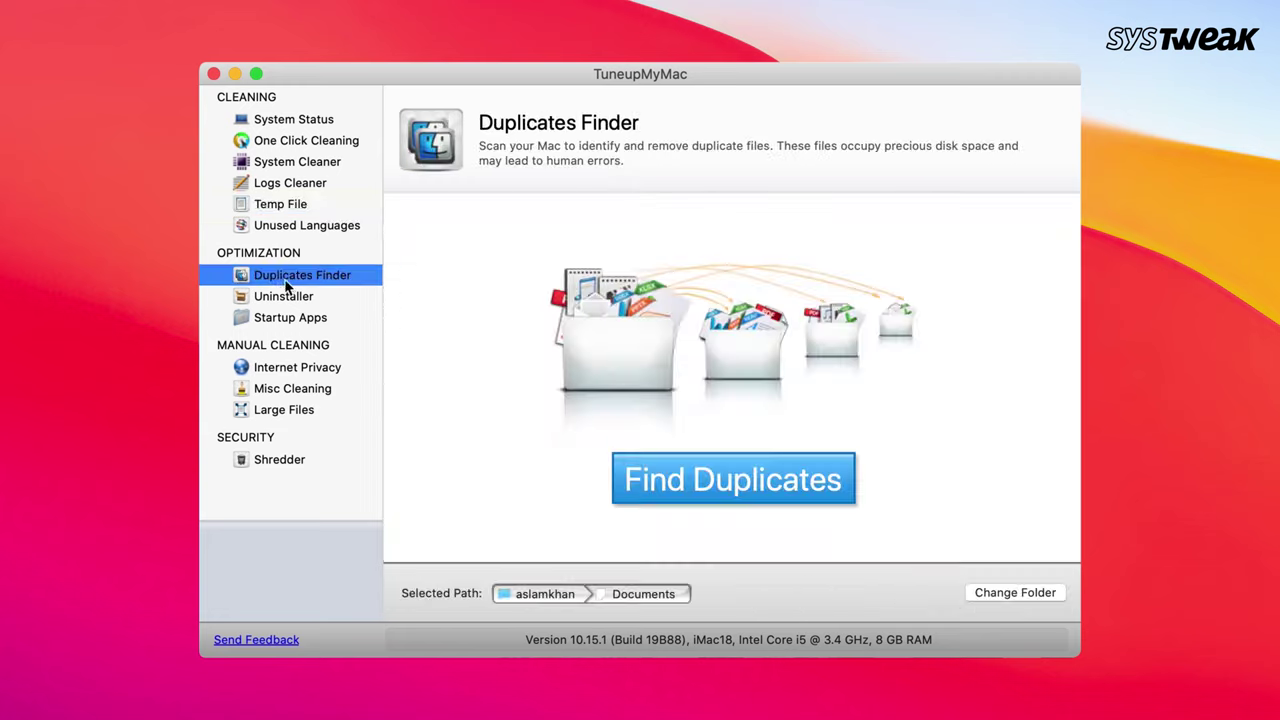
left_click(690, 467)
left_click(283, 296)
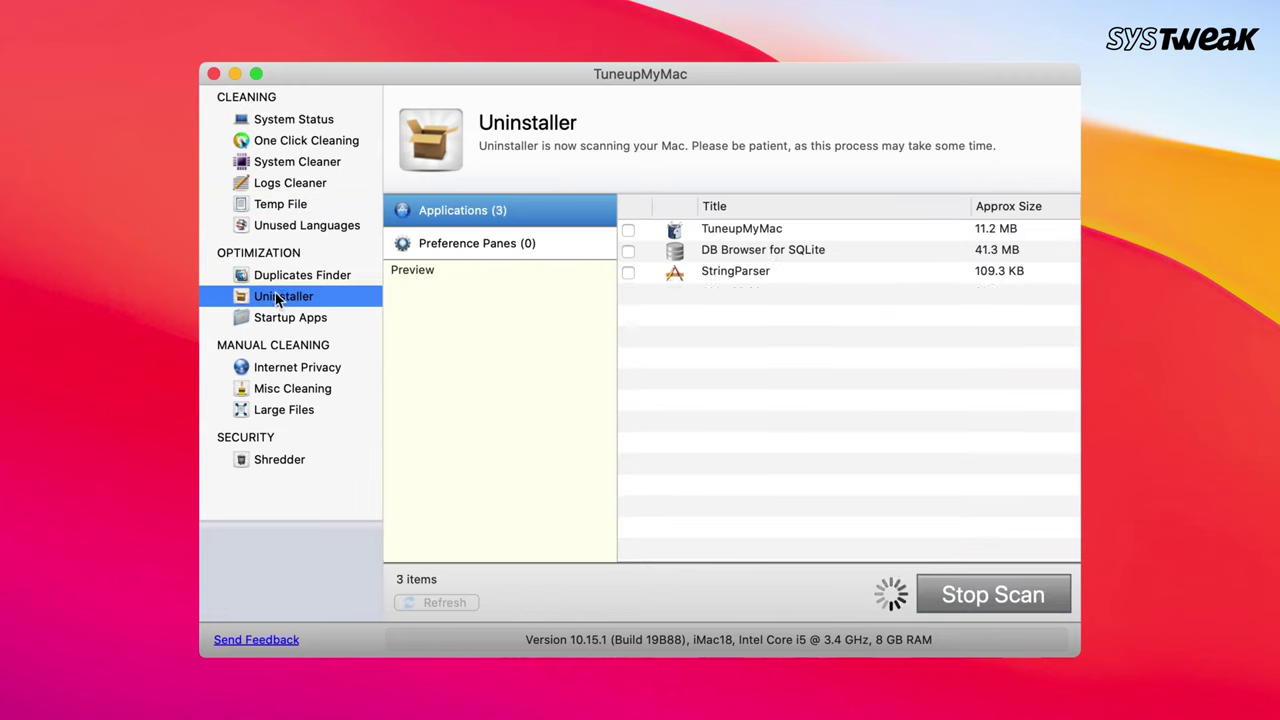